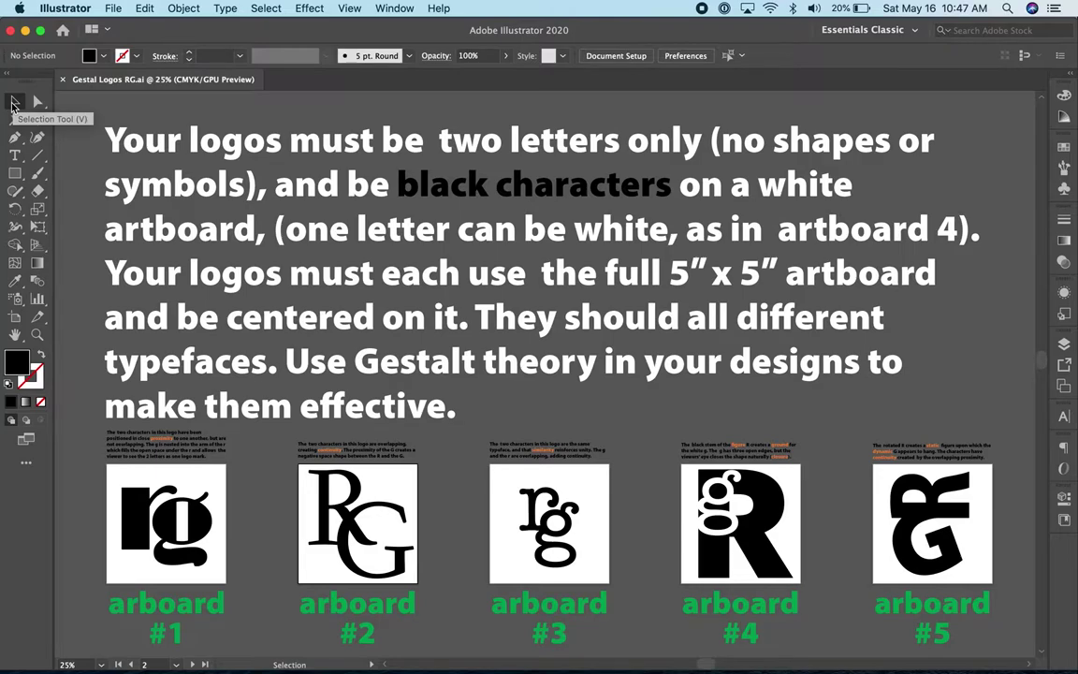
- Return to the Selection tool over the overview of all five RG logo artboards
click(13, 103)
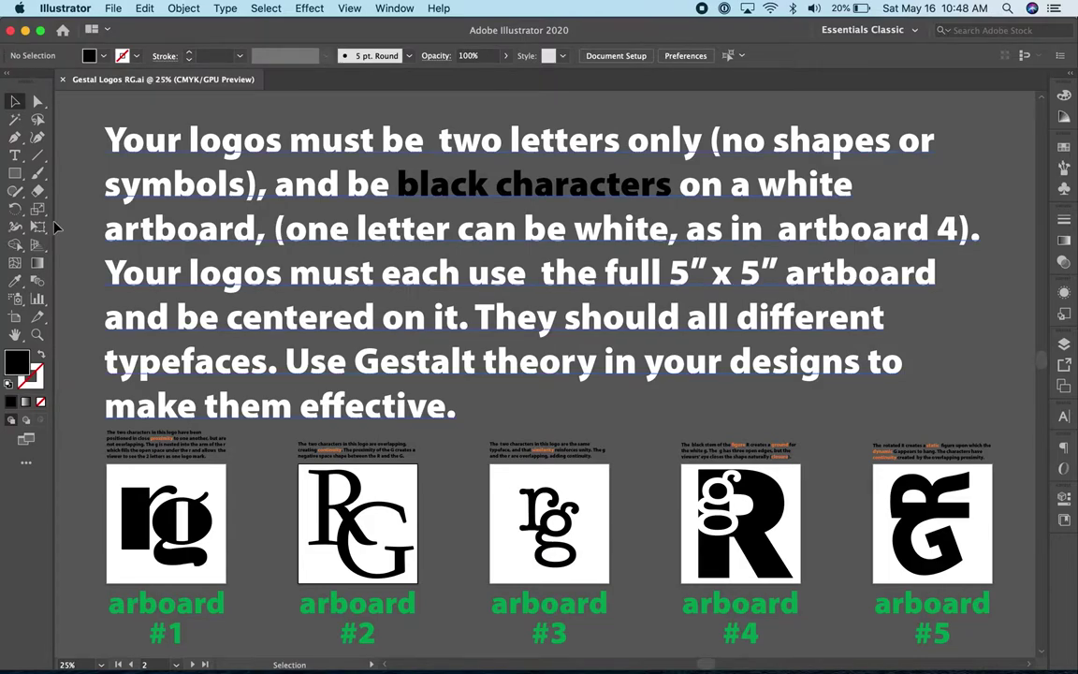
click(37, 334)
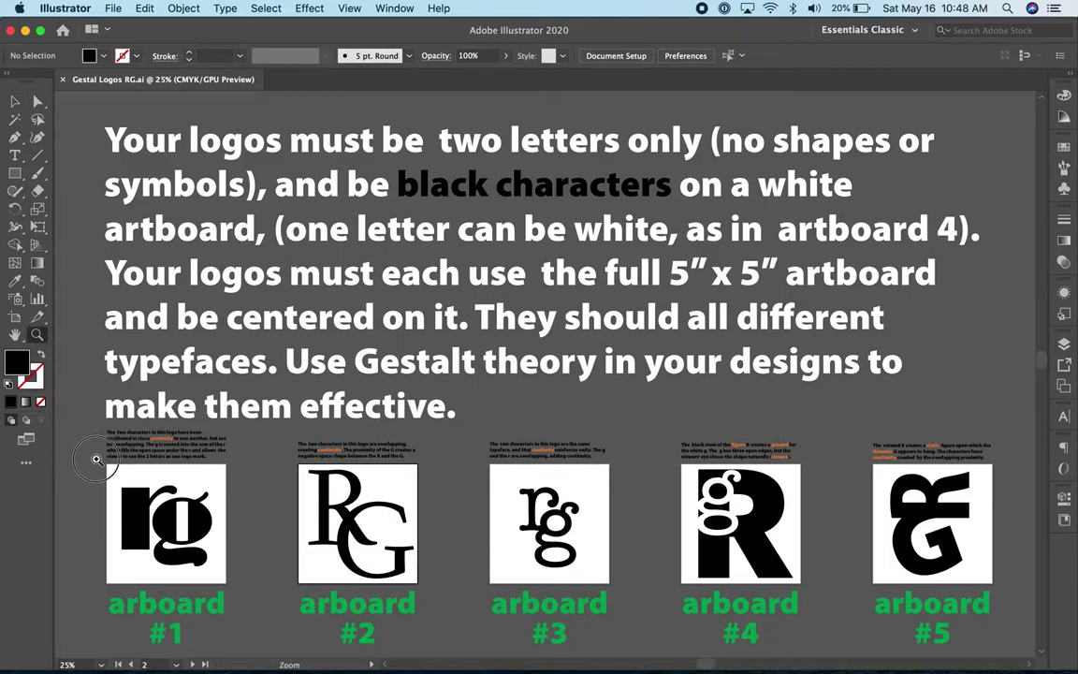
- Zoom into artboard 1's rg logo at 100% actual size and pan it into view
drag(96, 455, 717, 584)
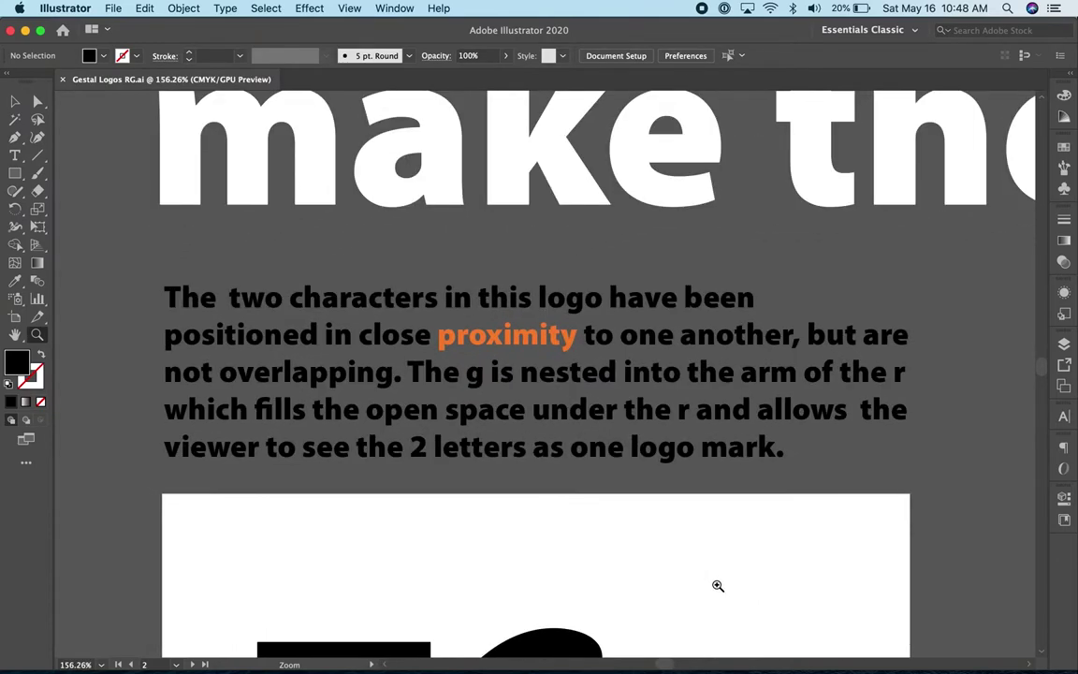
click(15, 100)
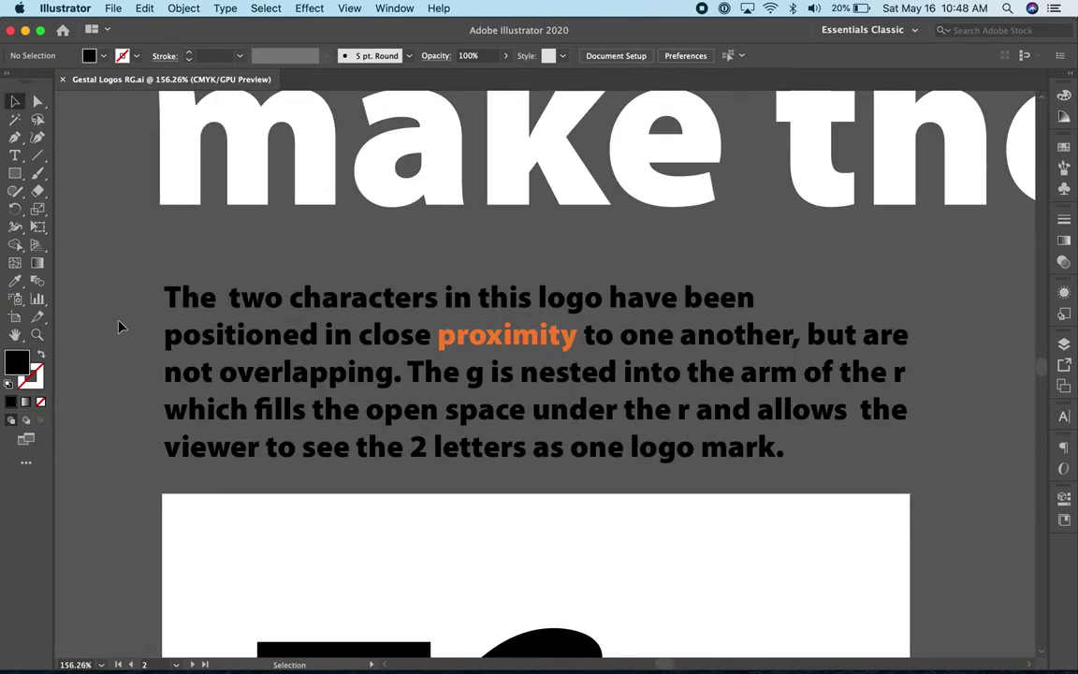
key(space)
drag(126, 365, 145, 230)
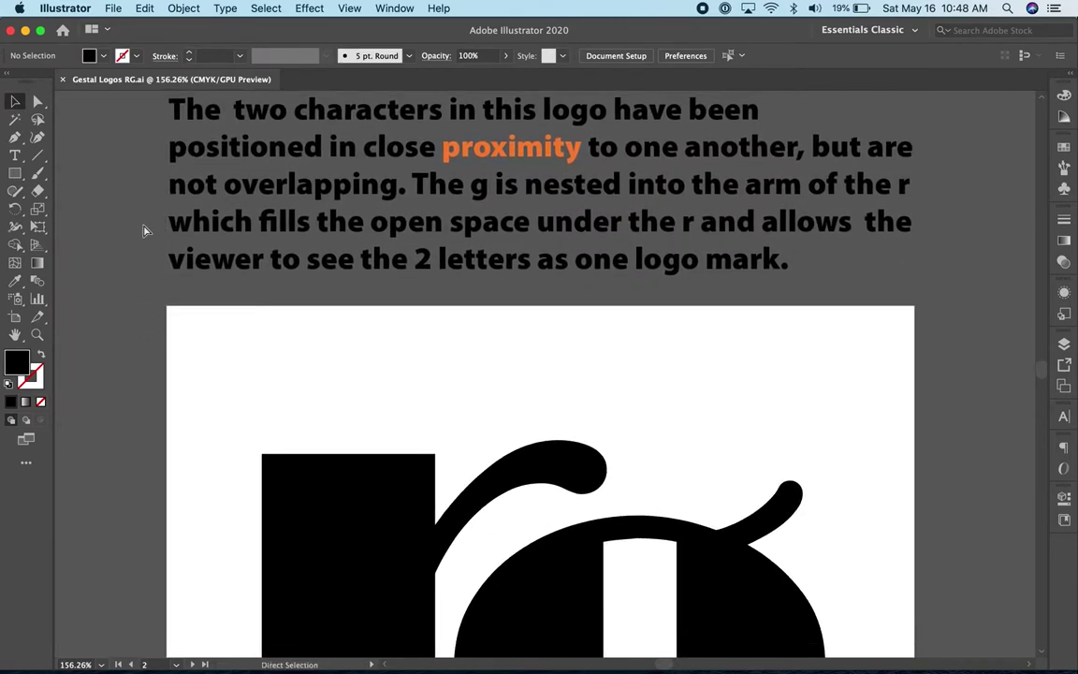
key(super+1)
key(space)
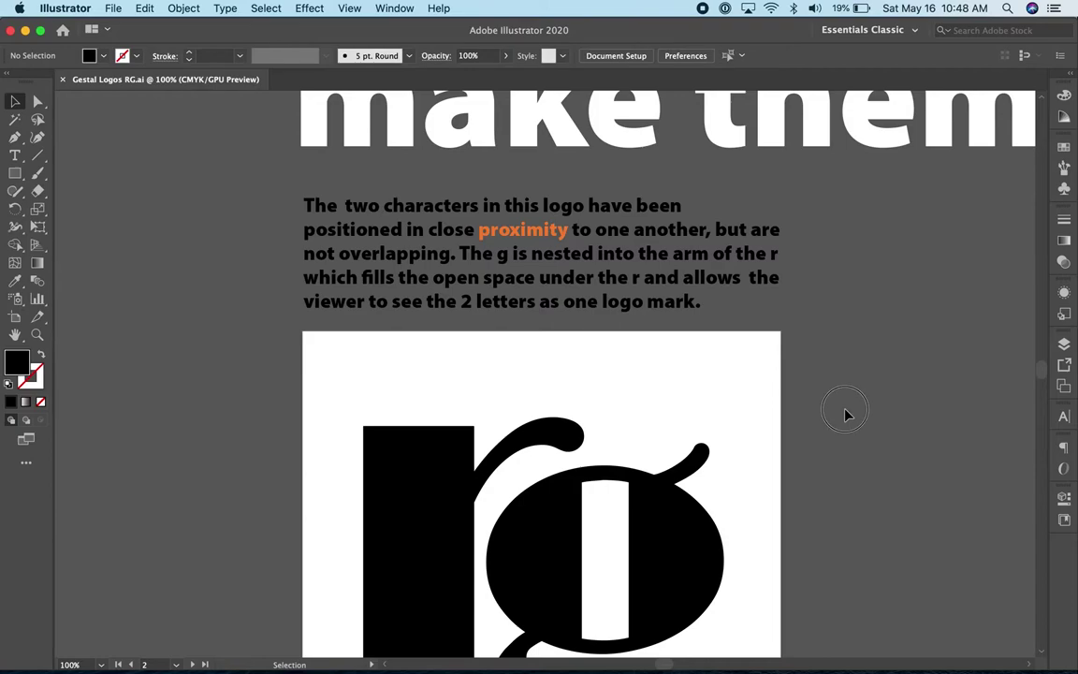
drag(844, 409, 801, 316)
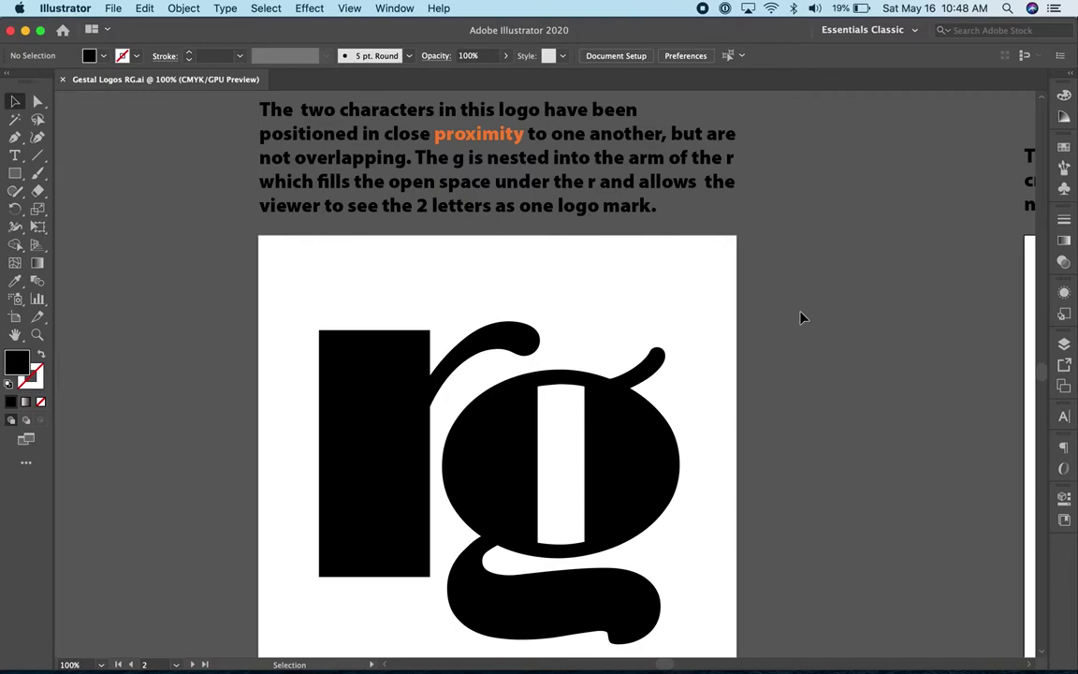
- Nudge the proximity caption slightly lower above the rg logo and deselect it
drag(657, 181, 656, 198)
drag(873, 317, 874, 295)
click(876, 306)
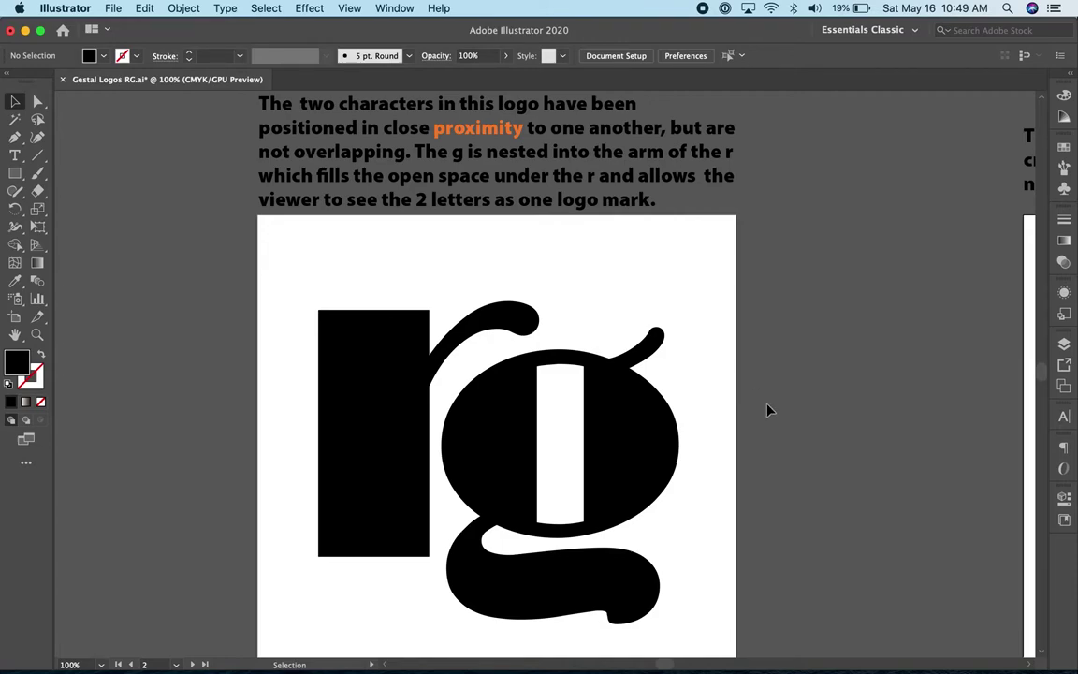
drag(867, 401, 421, 378)
- Fine-tune artboard 2's G position against the R with small left and right drags
drag(842, 385, 653, 380)
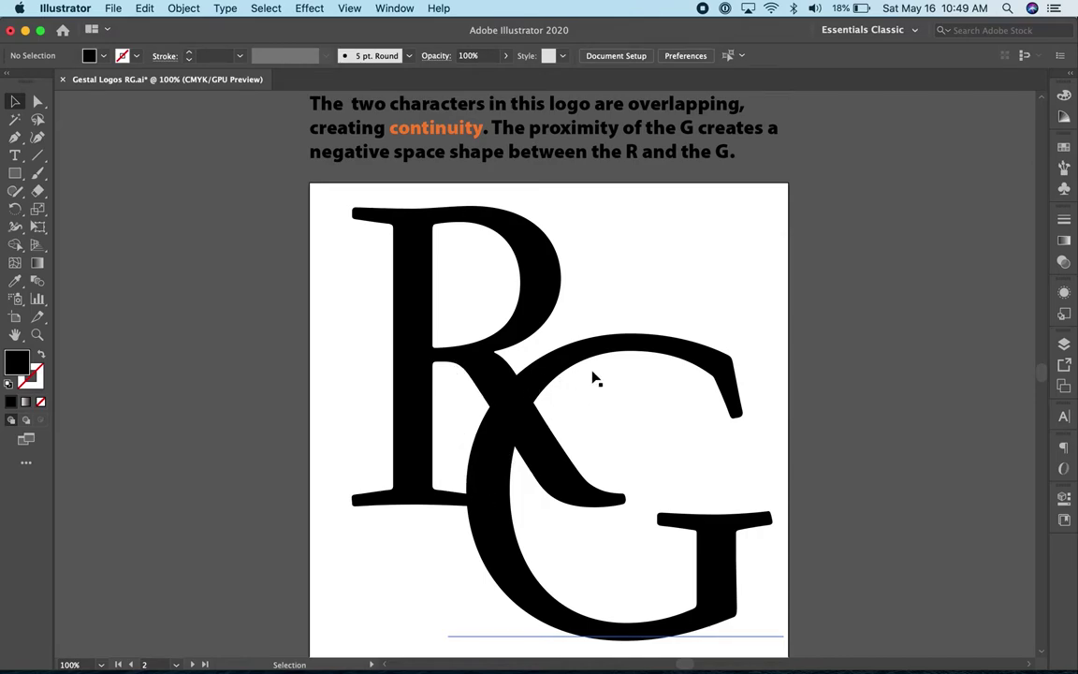
drag(600, 358, 618, 356)
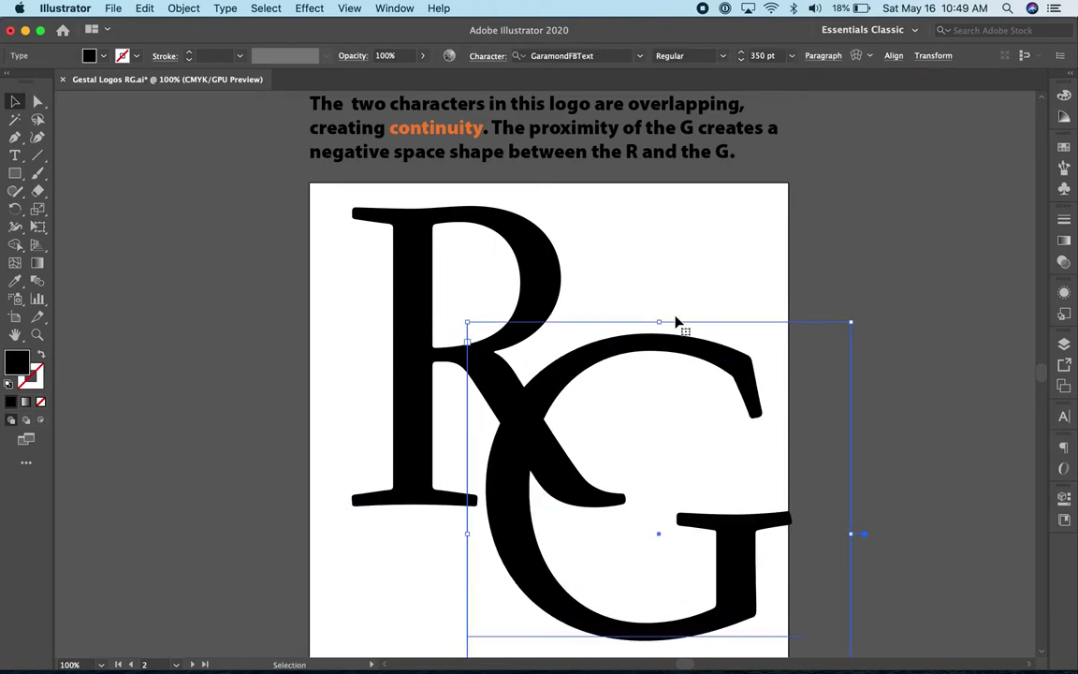
drag(678, 342, 632, 349)
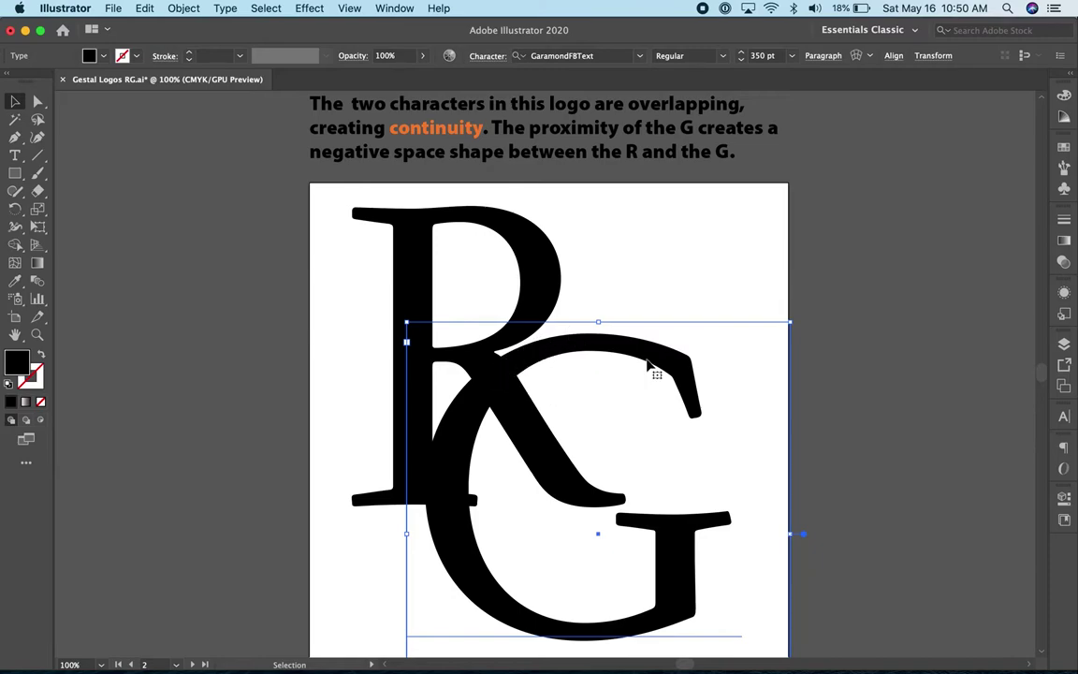
drag(660, 362, 686, 363)
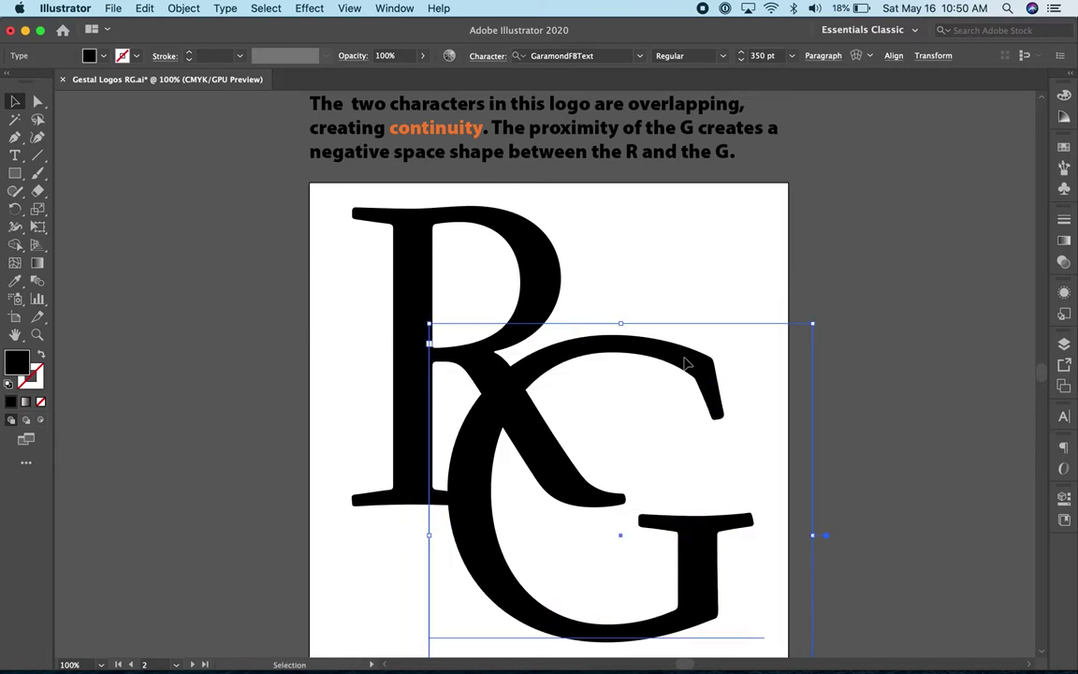
click(862, 360)
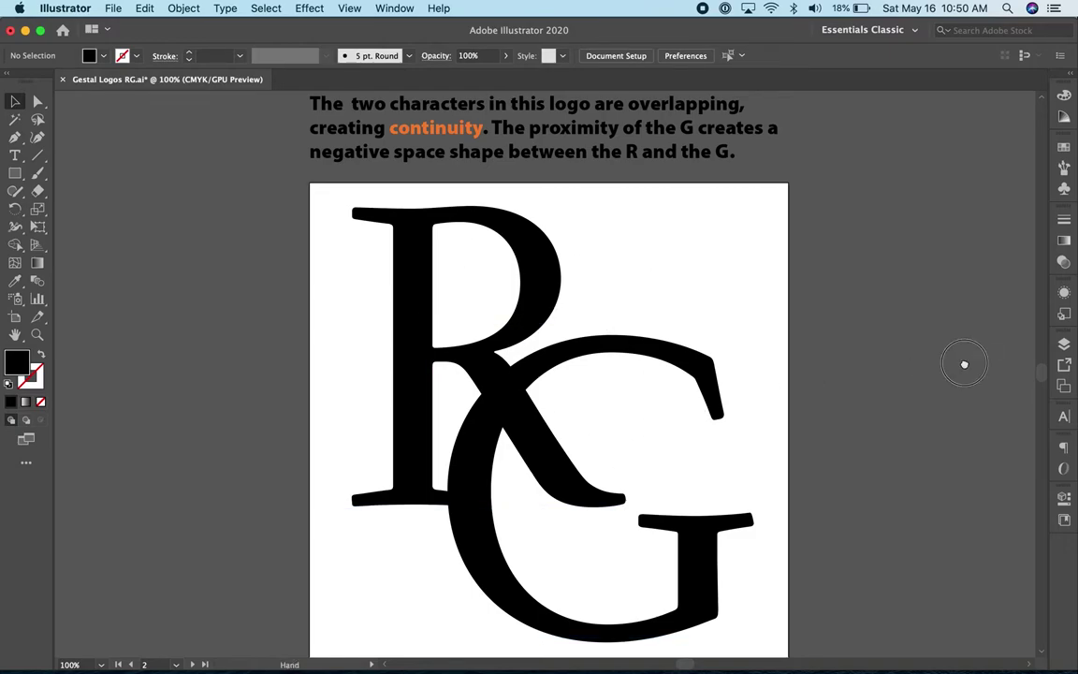
drag(963, 363, 514, 380)
- Undo an accidental move of artboard 3's r and centre the rg logo
drag(823, 393, 558, 404)
key(super+z)
key(space)
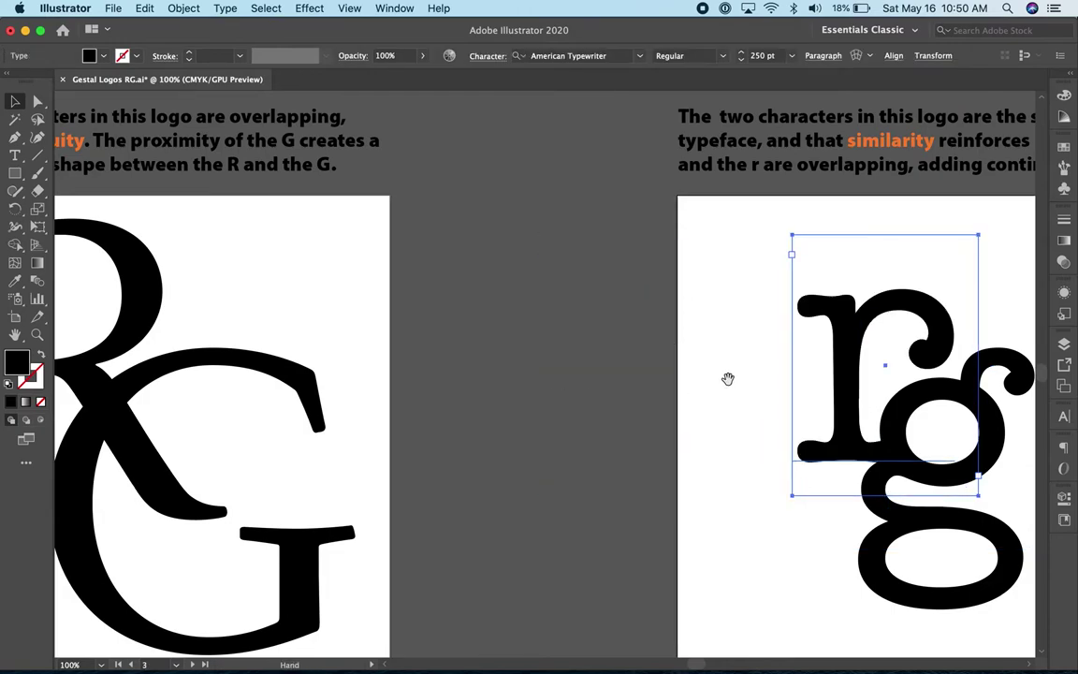
drag(727, 378, 390, 366)
click(848, 391)
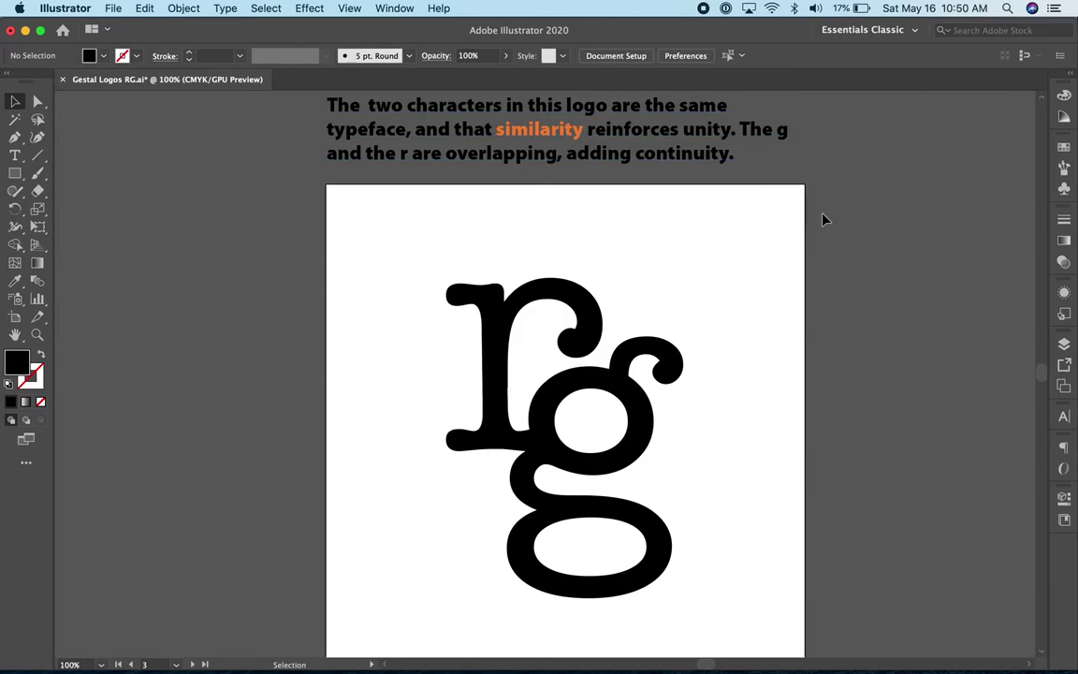
- Point out the word 'unity' in the similarity caption, then pan toward artboard 4
click(713, 139)
double_click(713, 138)
double_click(710, 130)
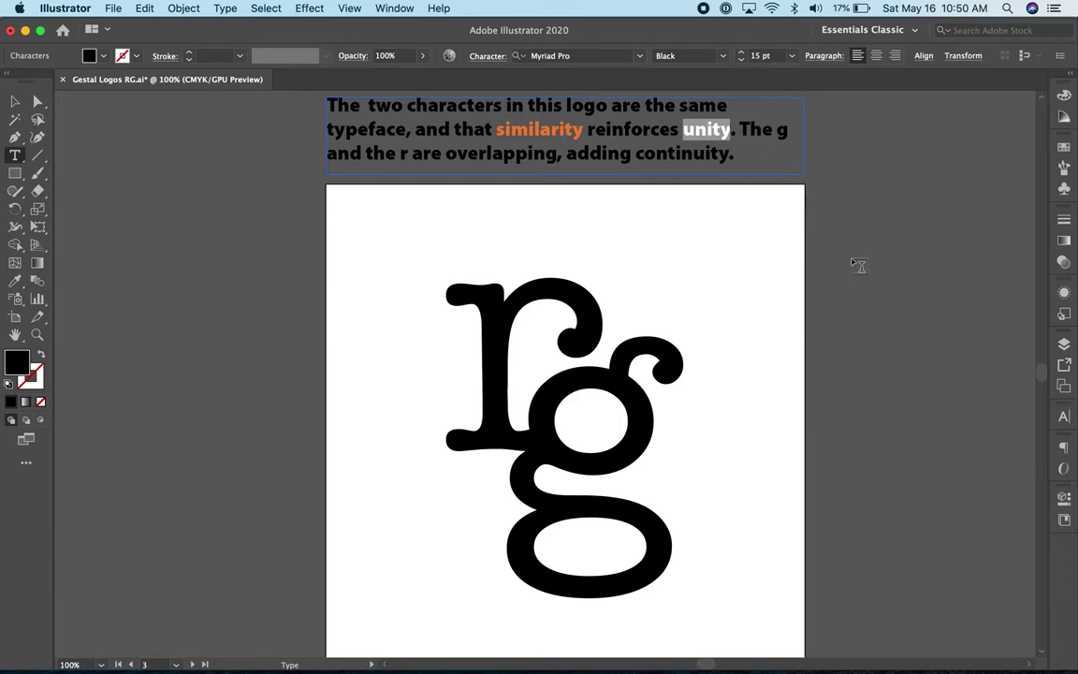
key(Escape)
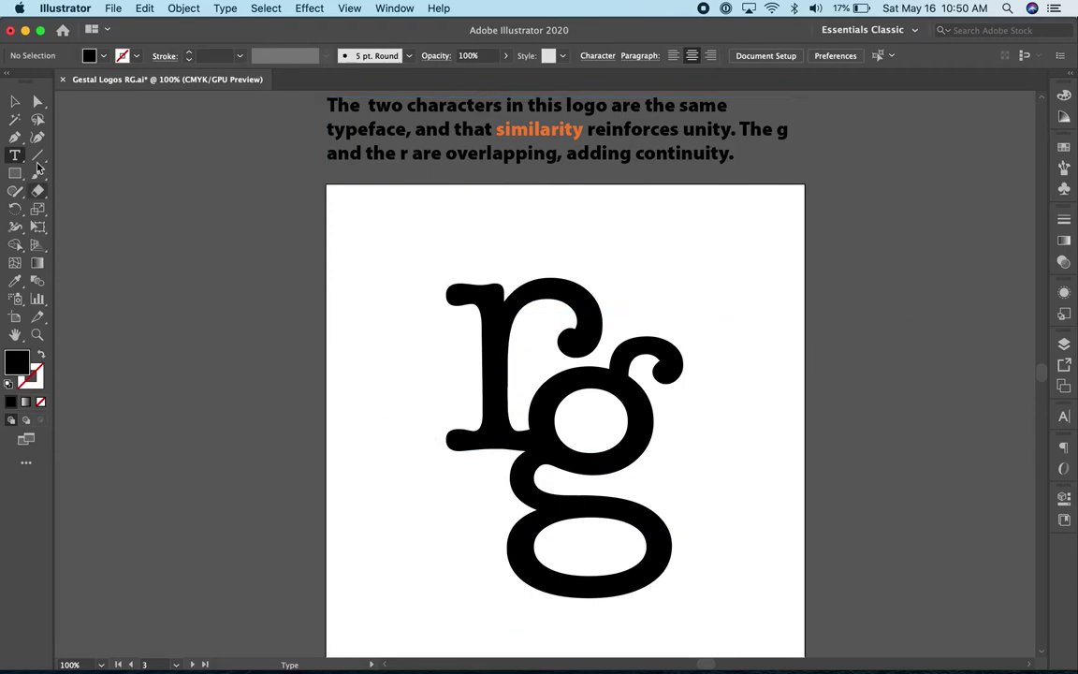
click(13, 102)
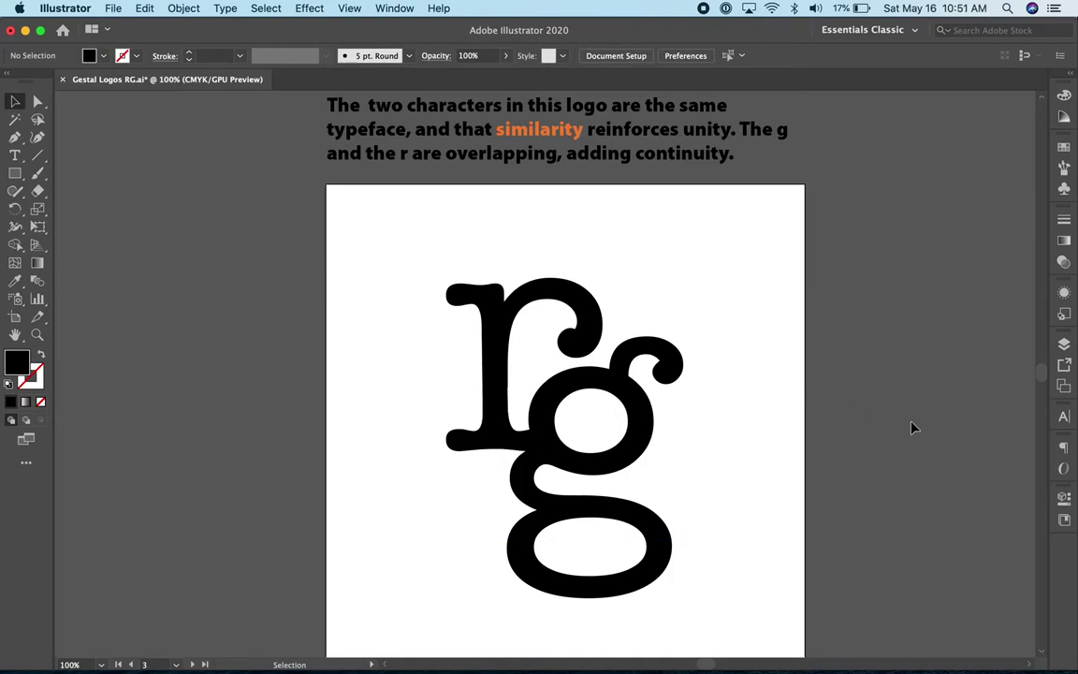
drag(852, 417, 210, 421)
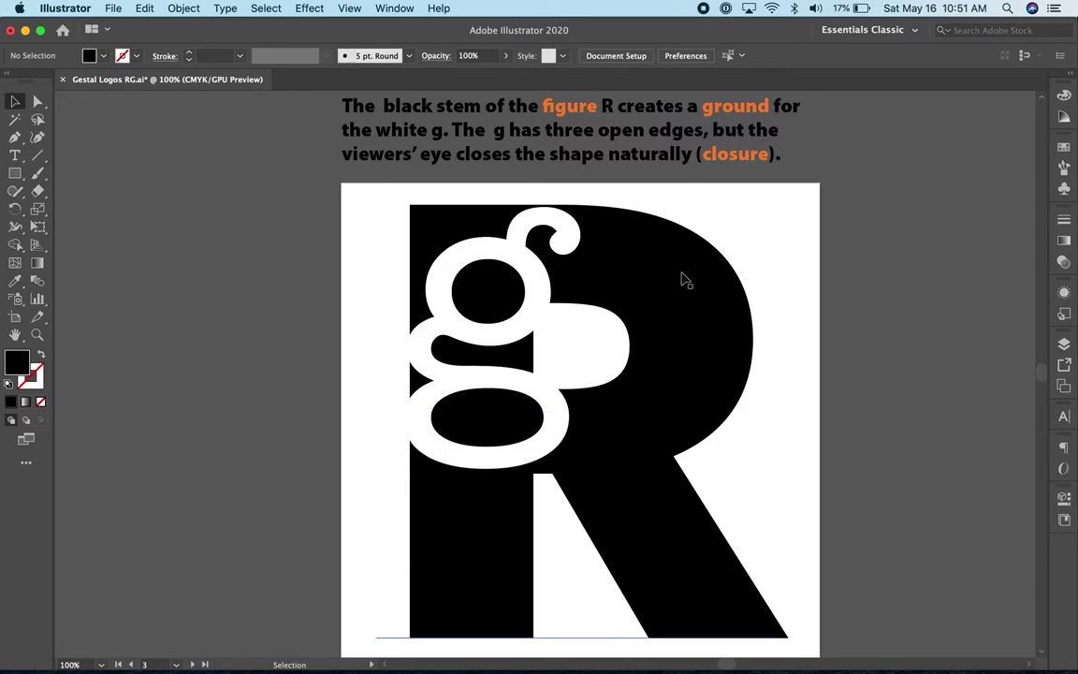
- Reveal artboard 4's white g, then undo so the black R returns over it
drag(644, 268, 916, 304)
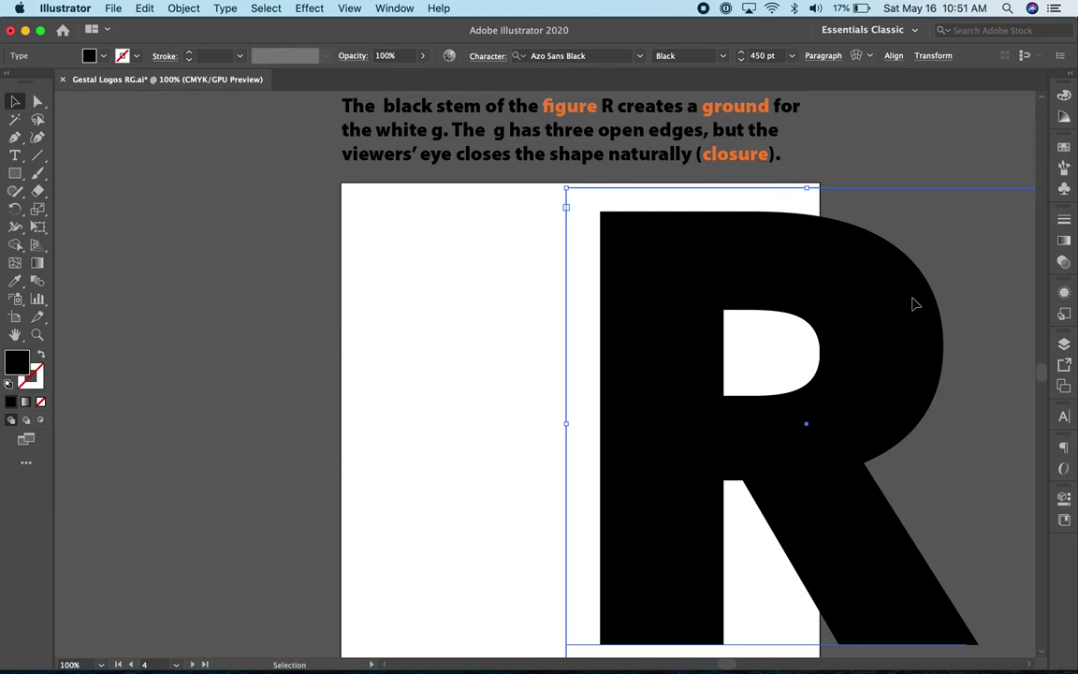
click(505, 321)
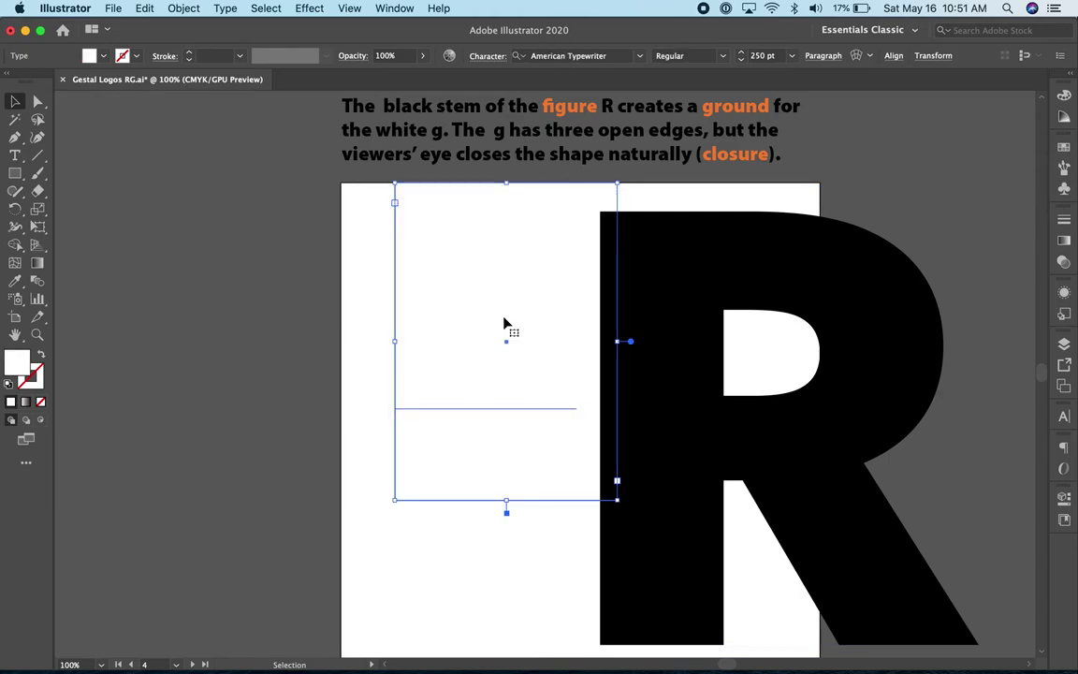
key(ctrl+z)
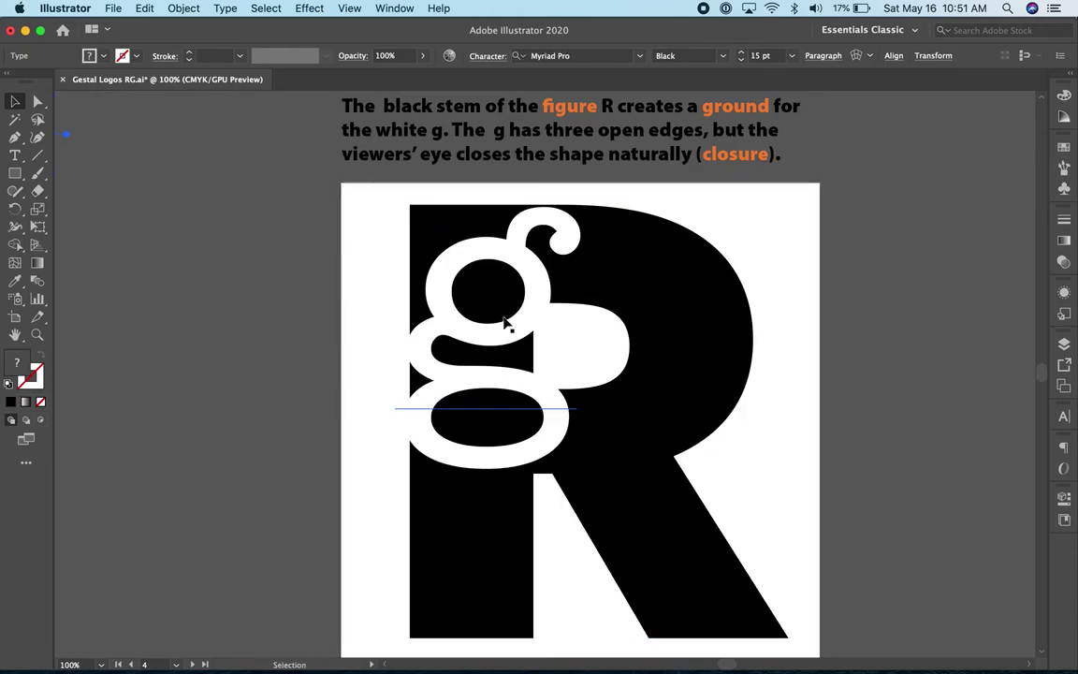
click(870, 364)
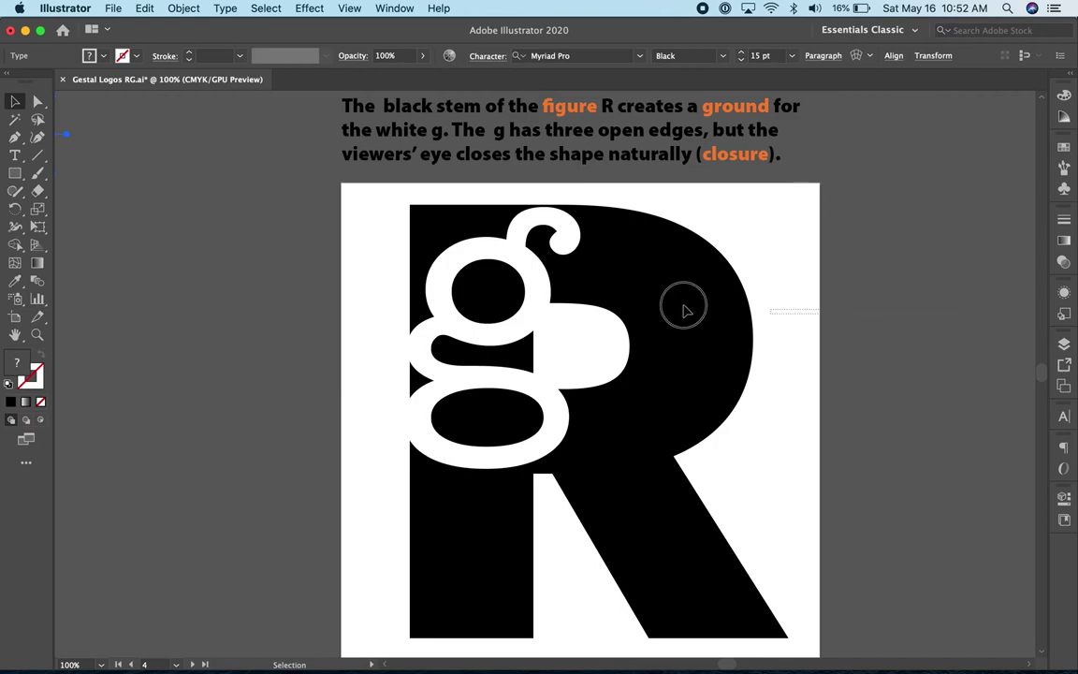
- Pan across to artboard 5's rotated R and G logo, then zoom out to 50%
click(596, 307)
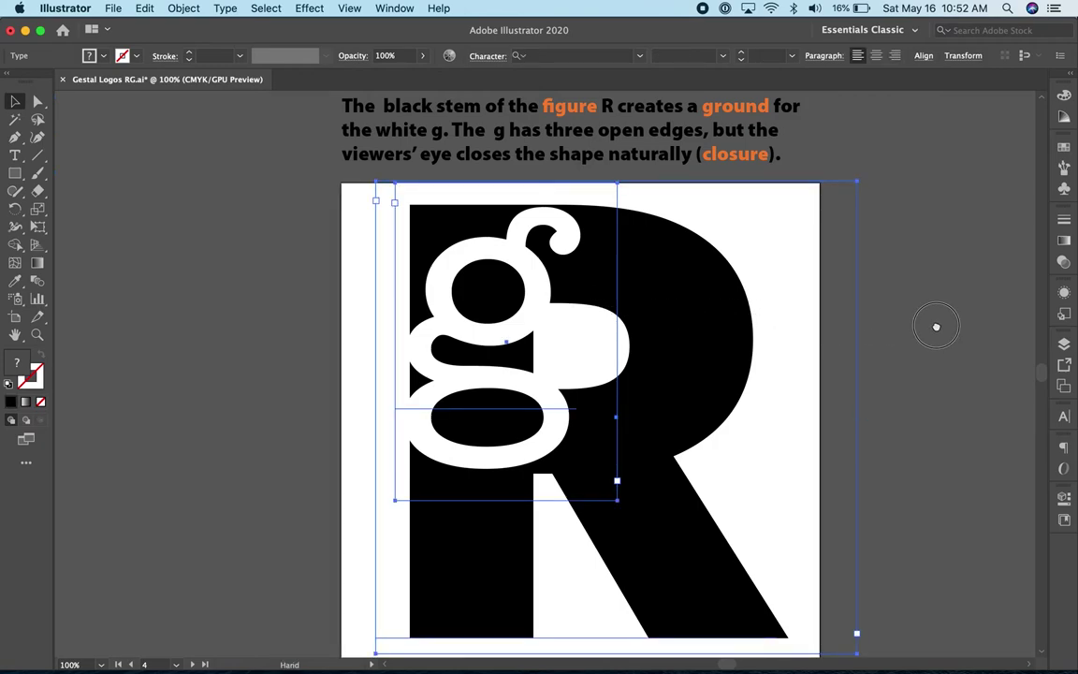
drag(936, 323, 188, 325)
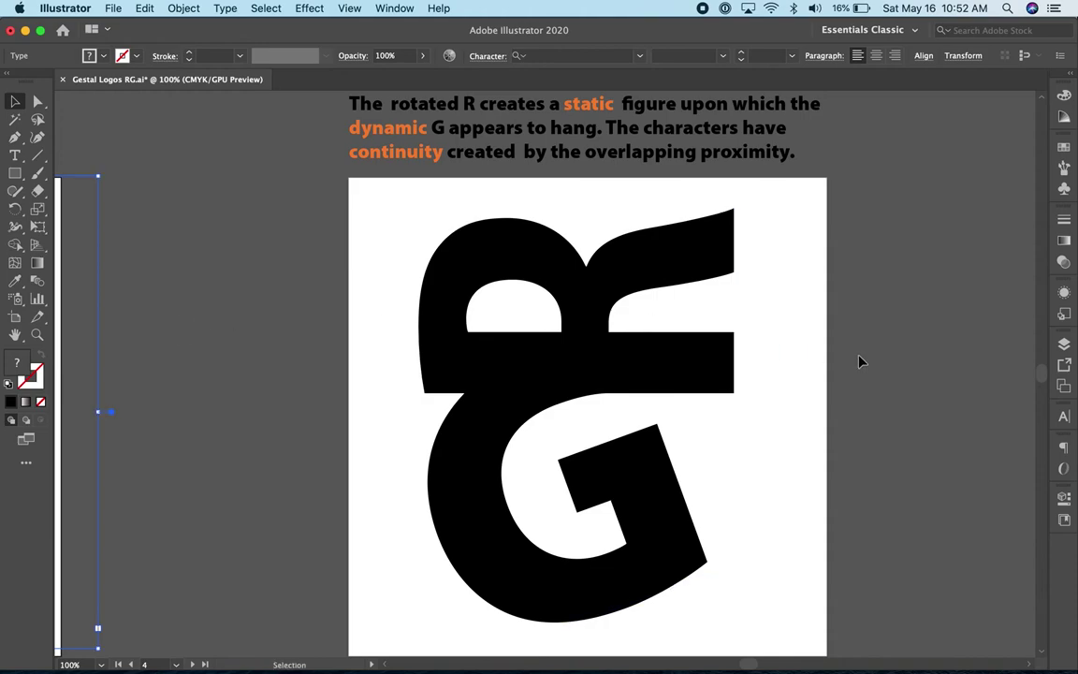
click(897, 368)
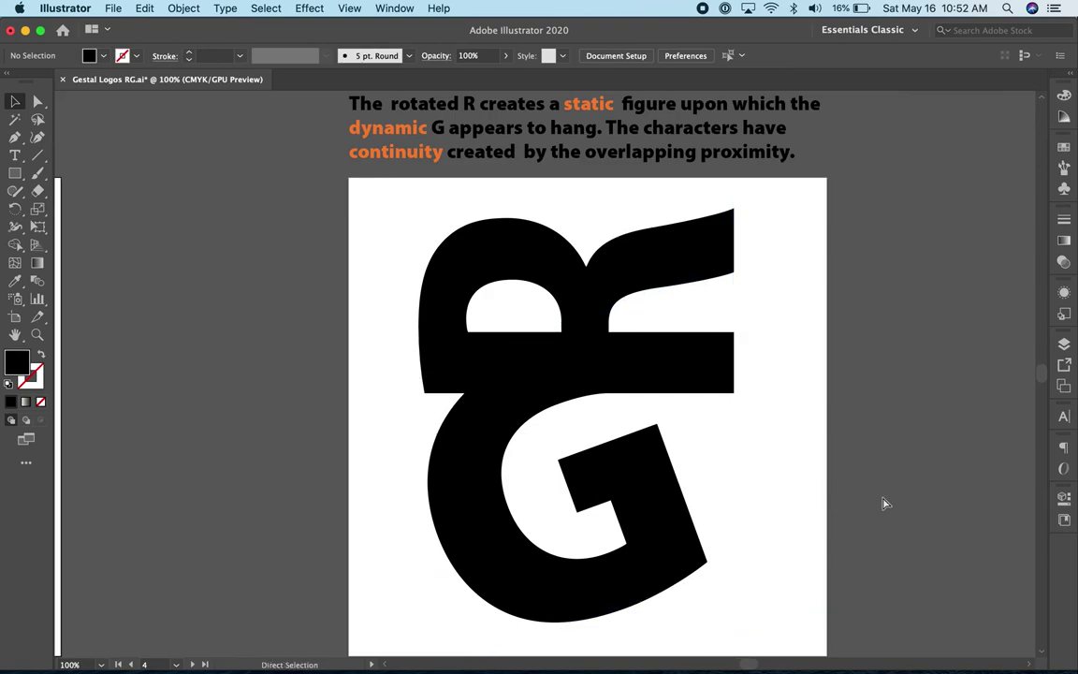
key(super+minus)
key(super+minus)
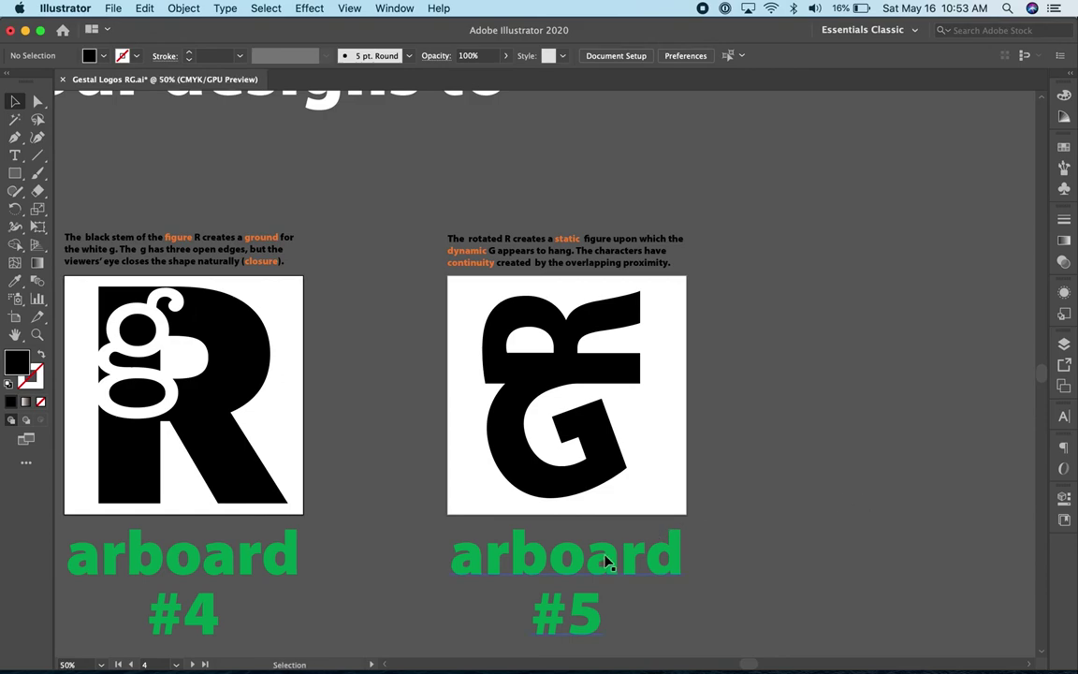
- Zoom out to 25% and scroll so artboards #1–#5 sit side by side
drag(750, 665, 730, 666)
key(a)
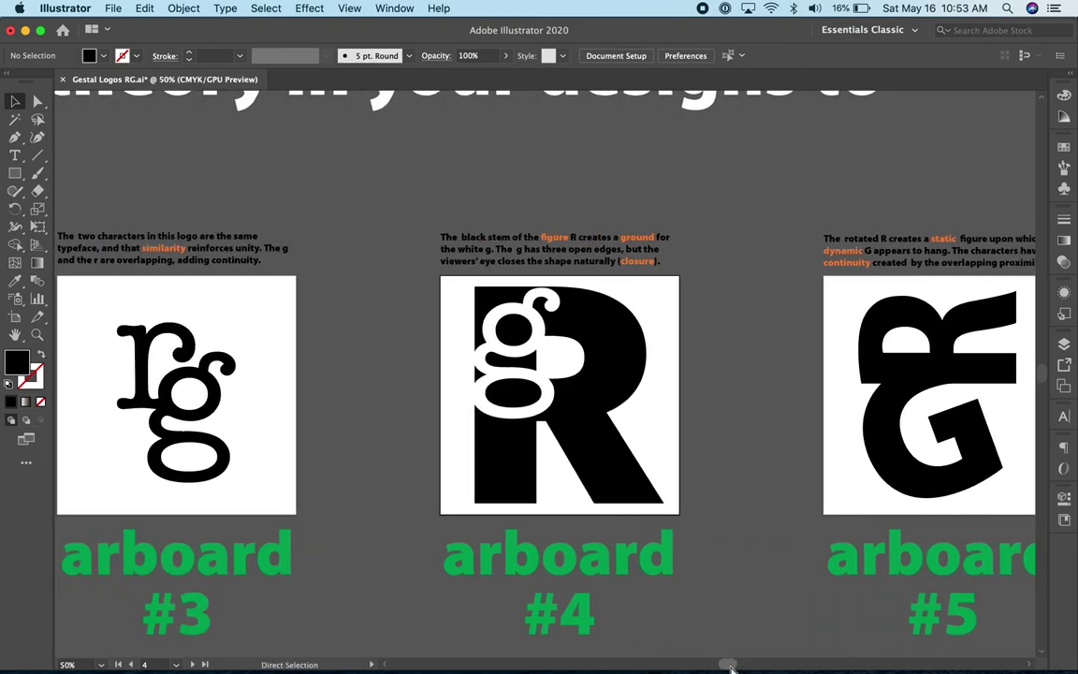
key(super+minus)
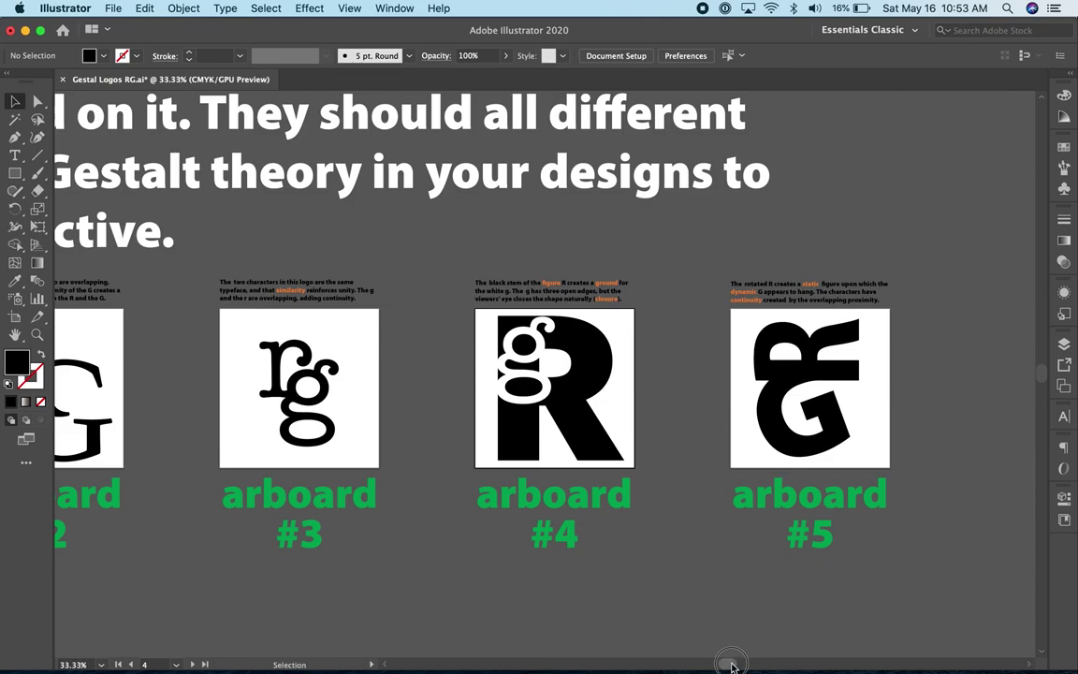
drag(731, 665, 713, 664)
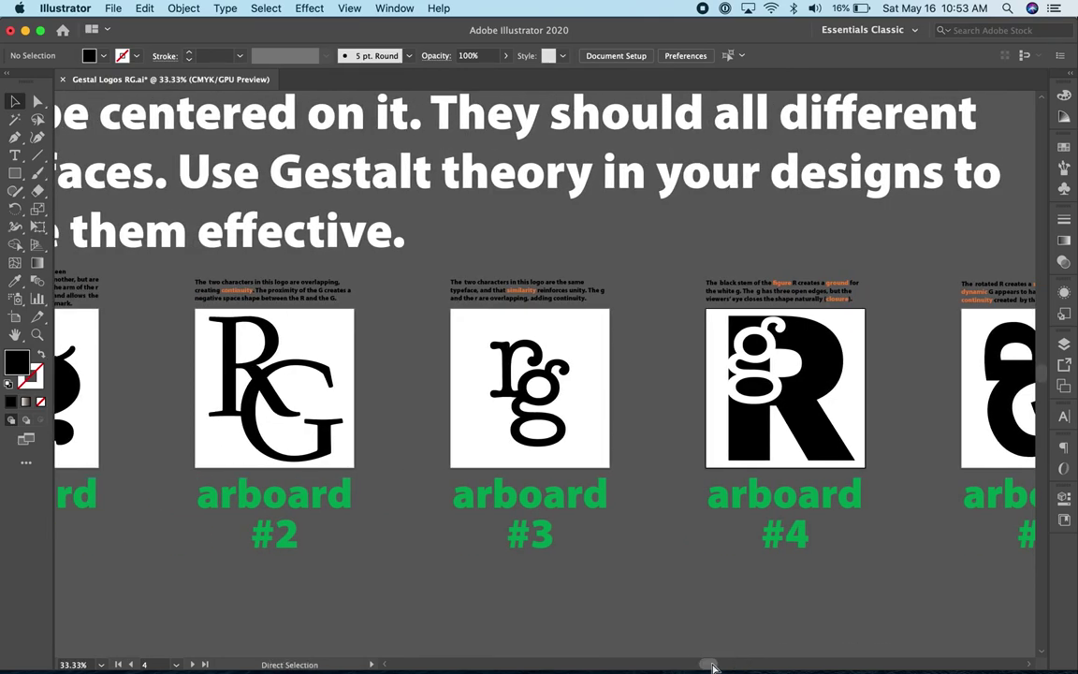
key(super+minus)
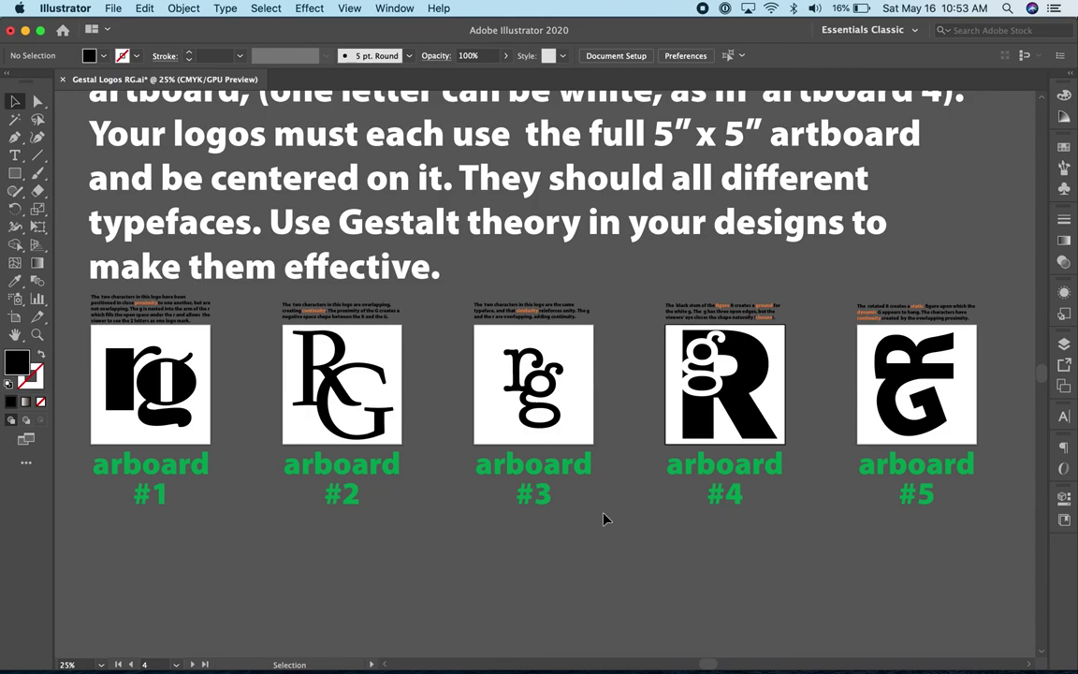
scroll(604, 519, up, 3)
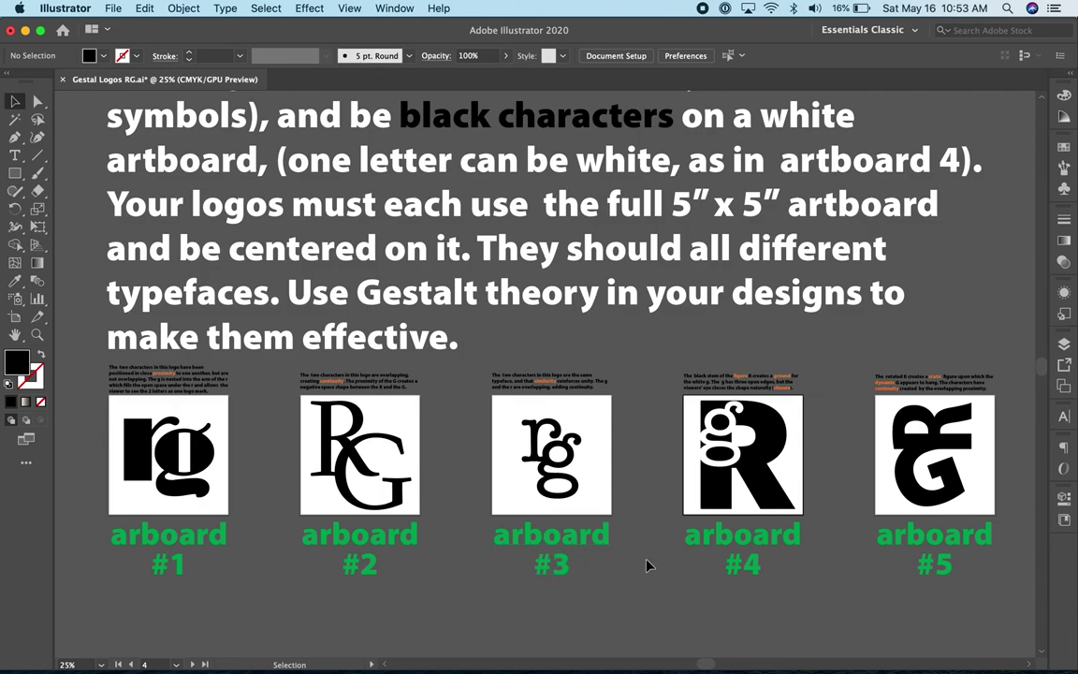
- Set up Export As with Use Artboards enabled and Range set to 3
click(113, 8)
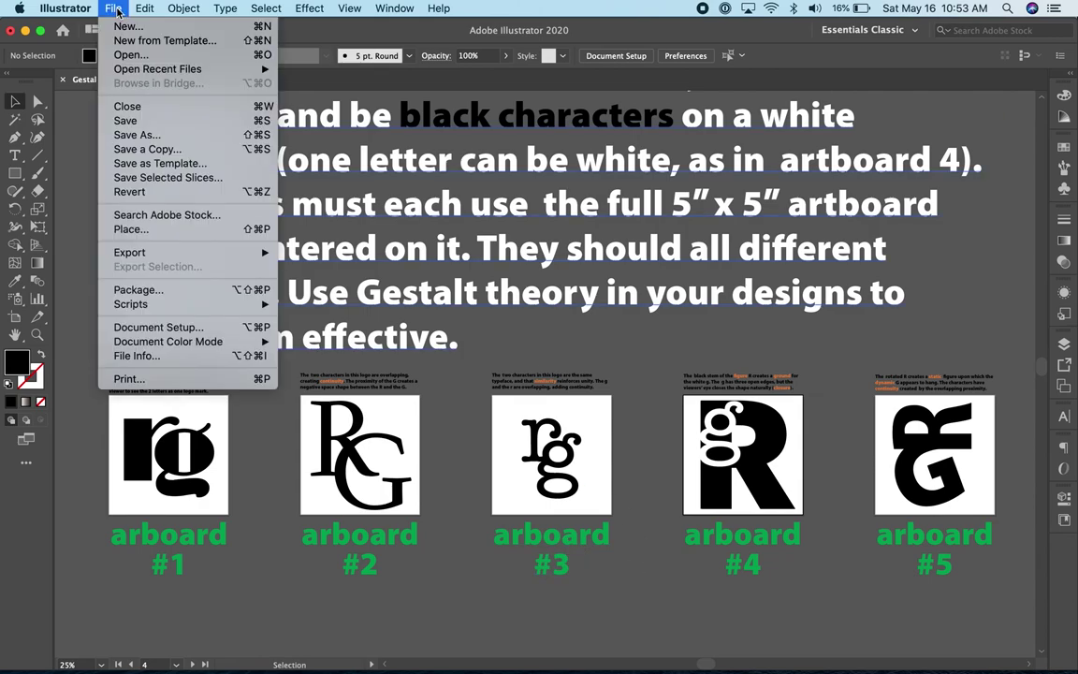
mouse_move(253, 252)
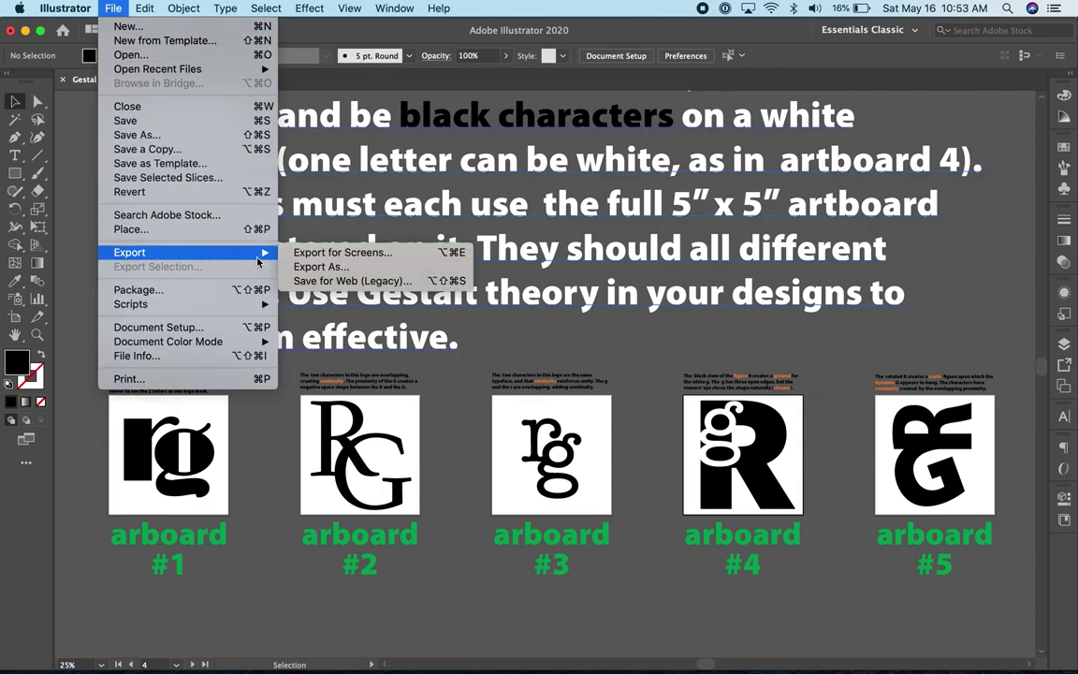
click(319, 268)
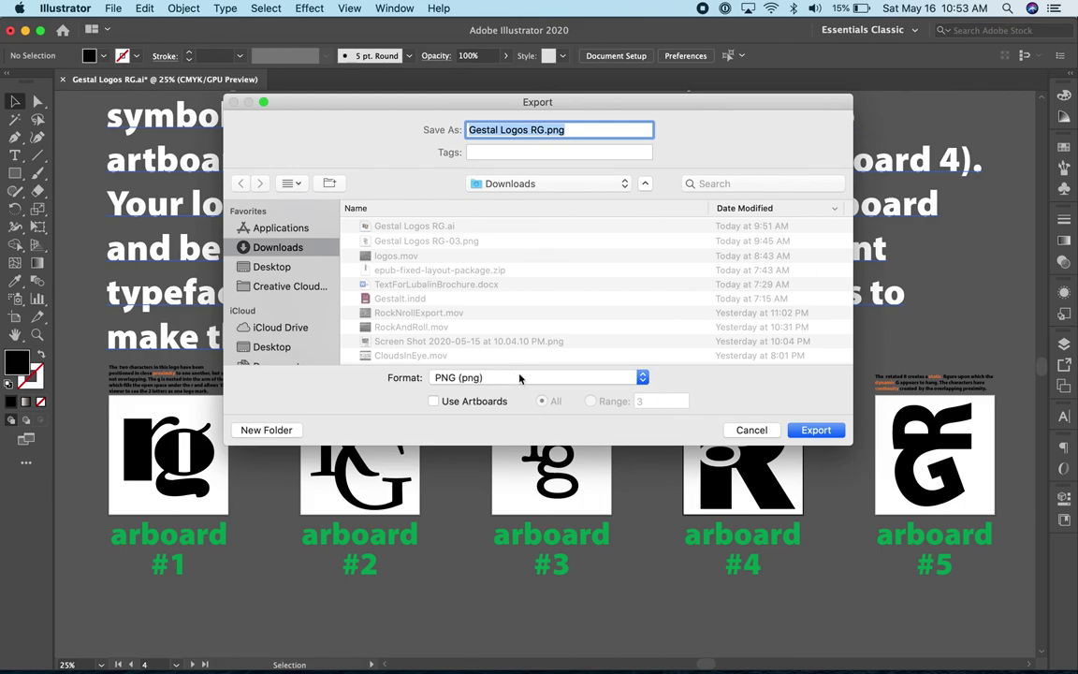
click(435, 401)
click(591, 400)
click(652, 402)
text(3)
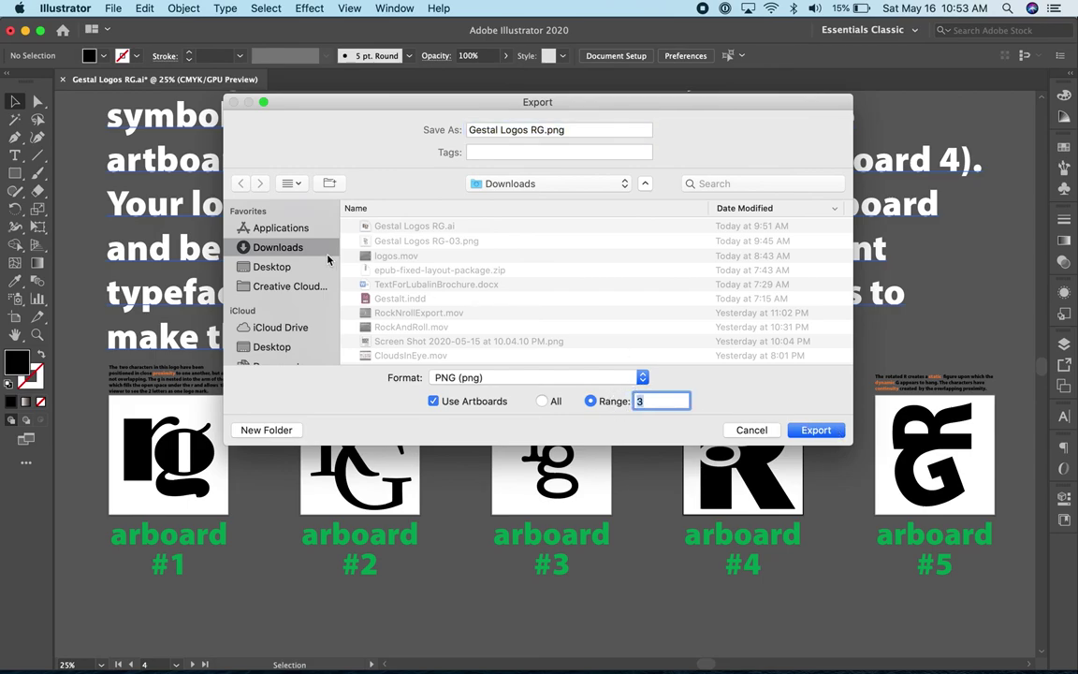
- Export as PNG at Medium (150 ppi), replacing Gestal Logos RG-03.png
click(831, 433)
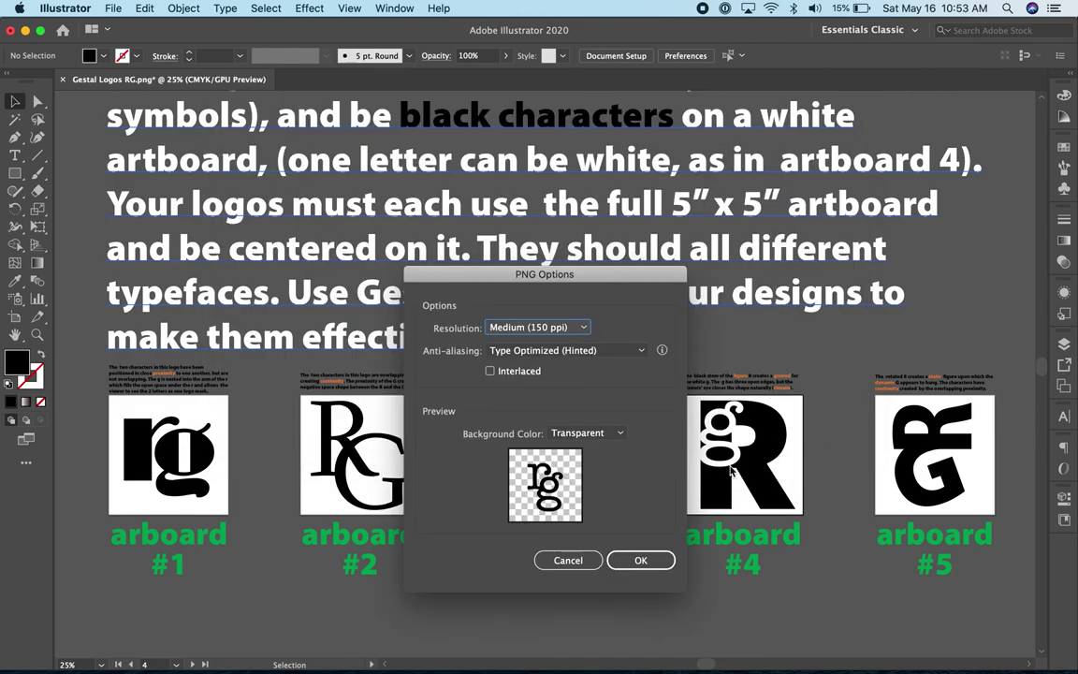
click(638, 560)
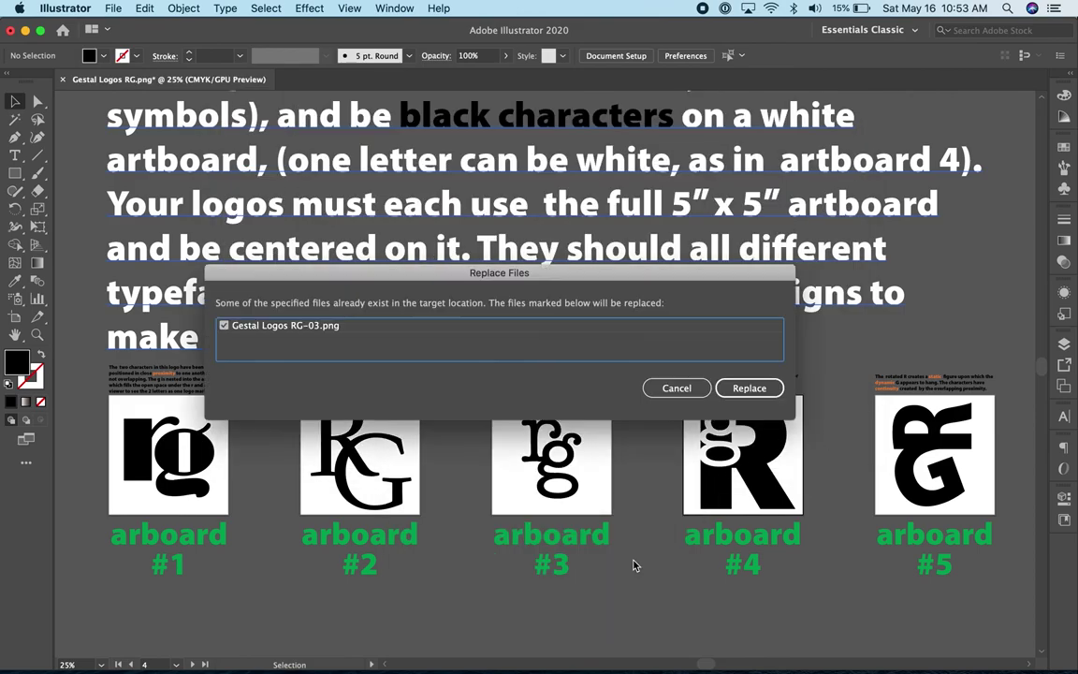
click(753, 386)
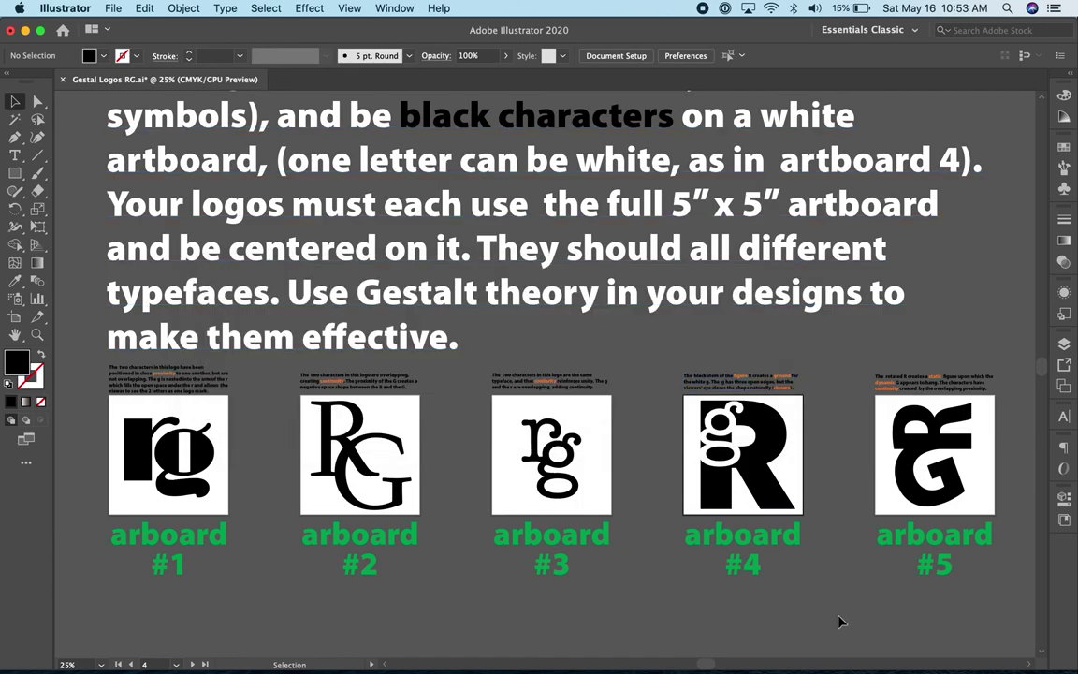